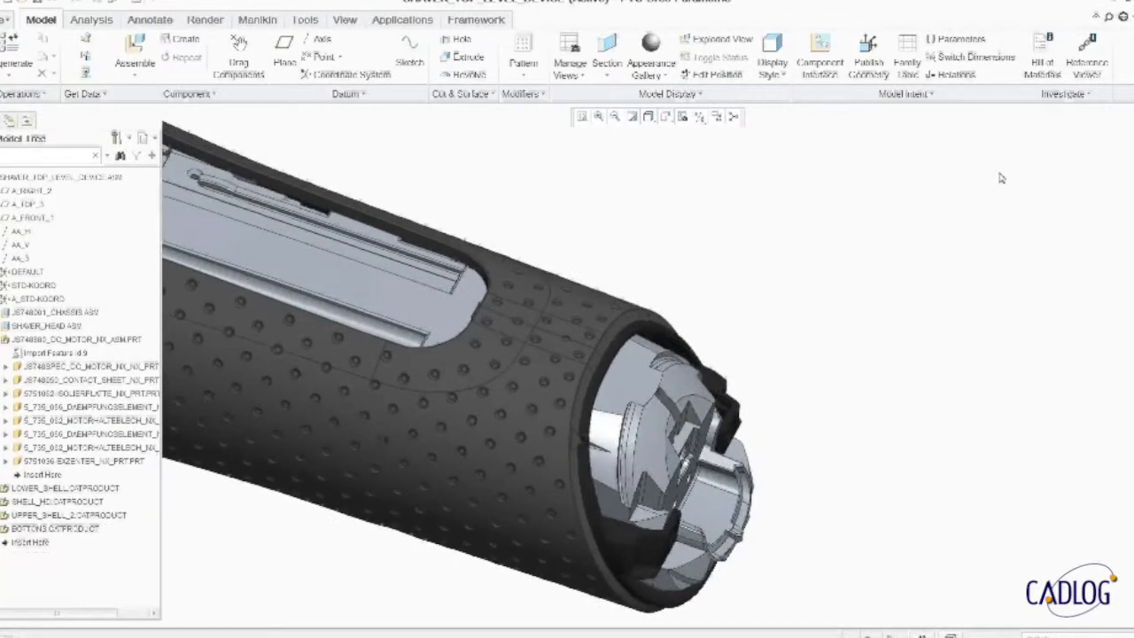
Step: Import the CATIA V5 part bottom_shell_1k as a new component of the shaver assembly
click(135, 51)
click(746, 479)
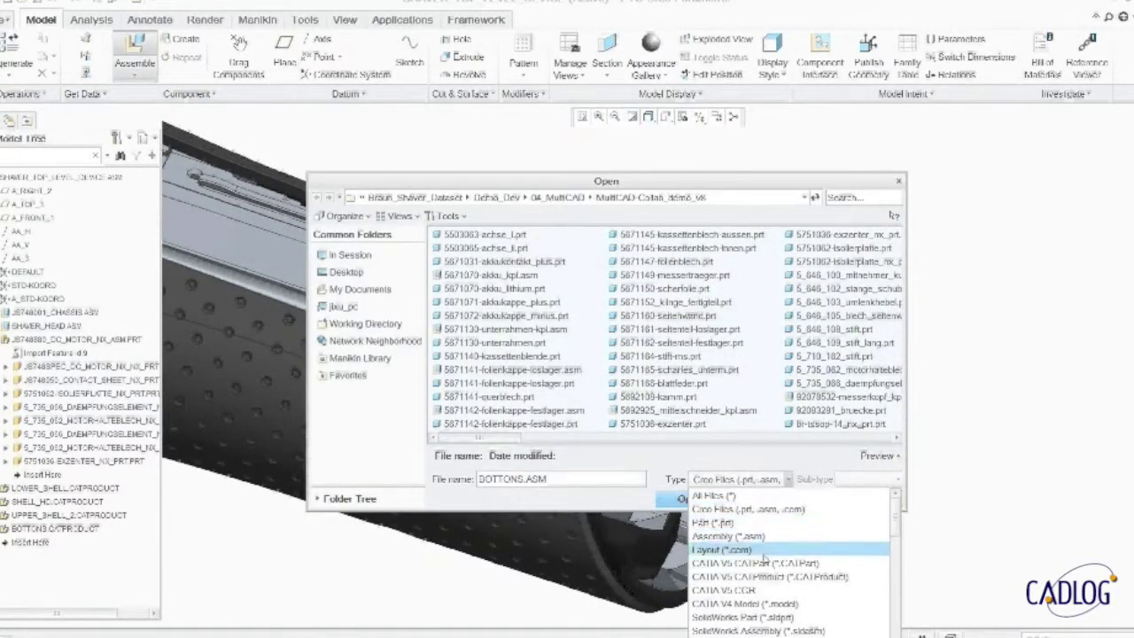
click(767, 564)
click(732, 500)
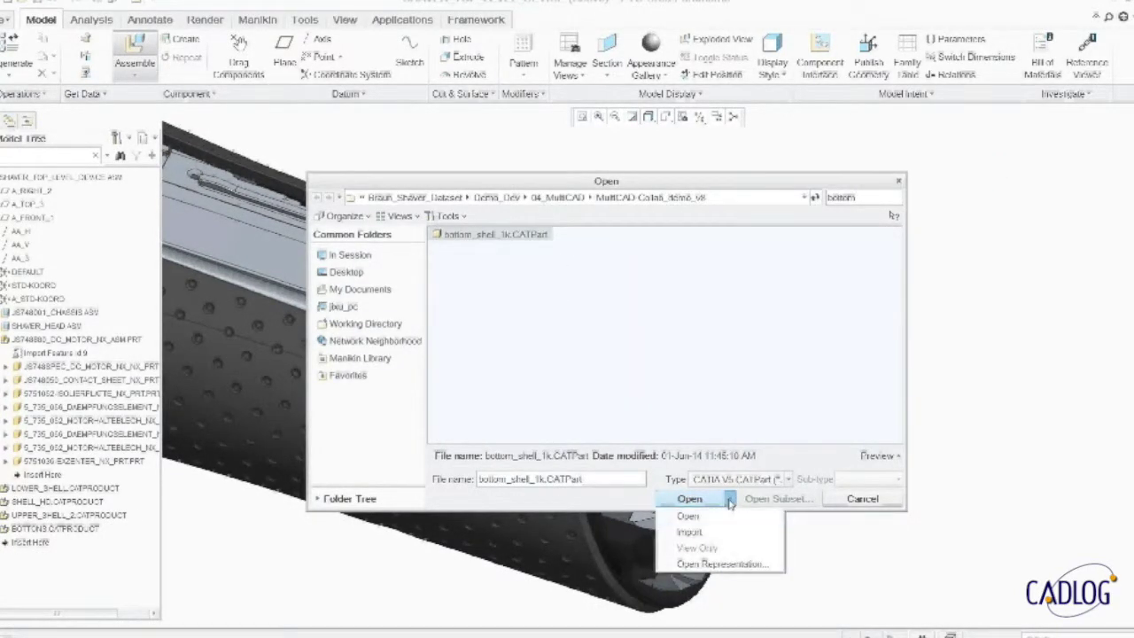
click(689, 531)
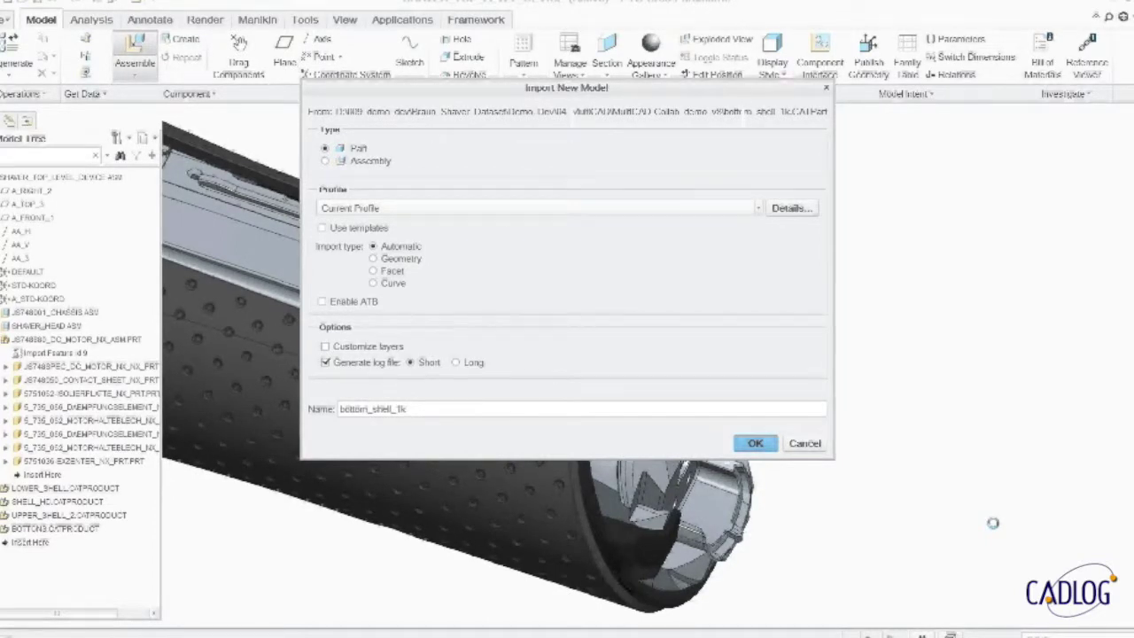
Step: Fix bottom_shell_1k at its default position with the Default constraint
right_click(1010, 323)
click(1063, 518)
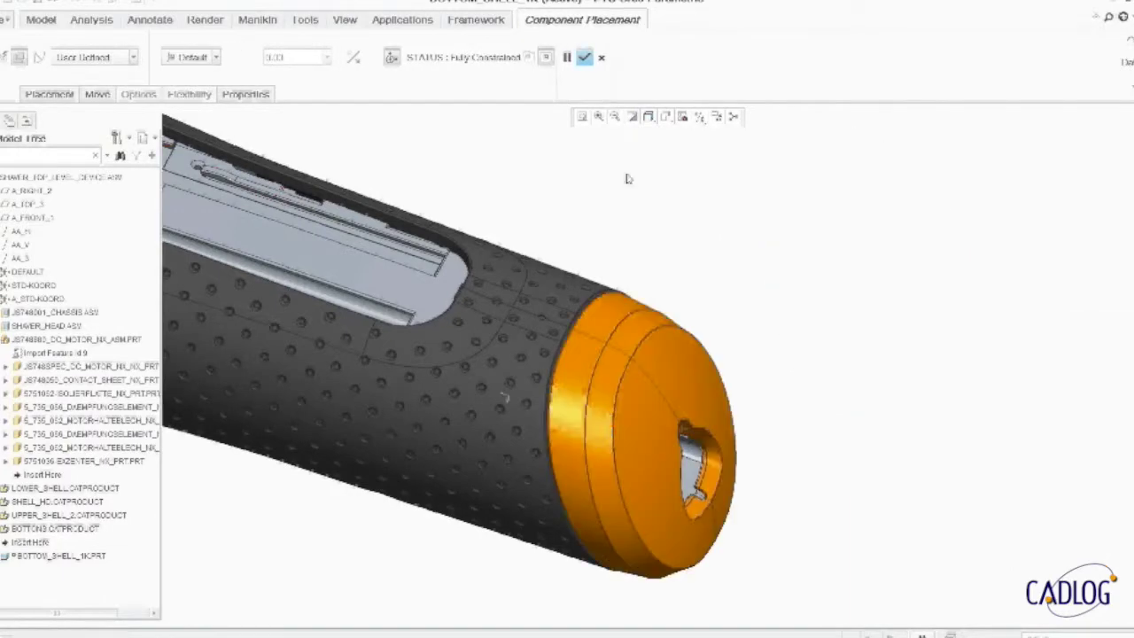
click(584, 59)
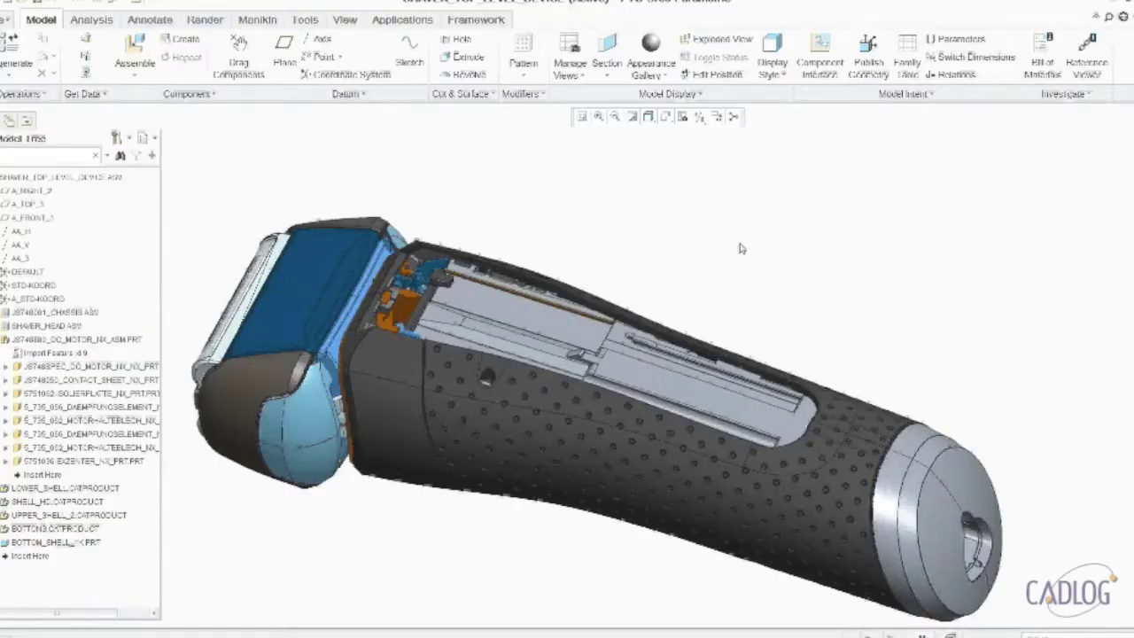
click(135, 52)
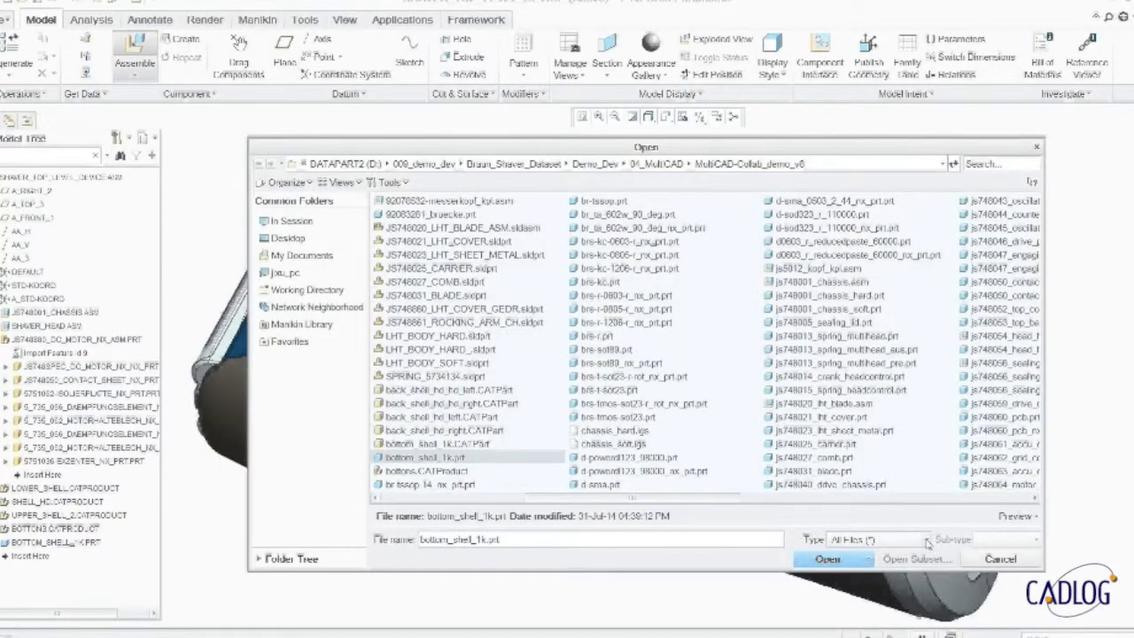
Step: Insert the SolidWorks assembly lht_body_asm.sldasm and fix it with the Default constraint
click(926, 542)
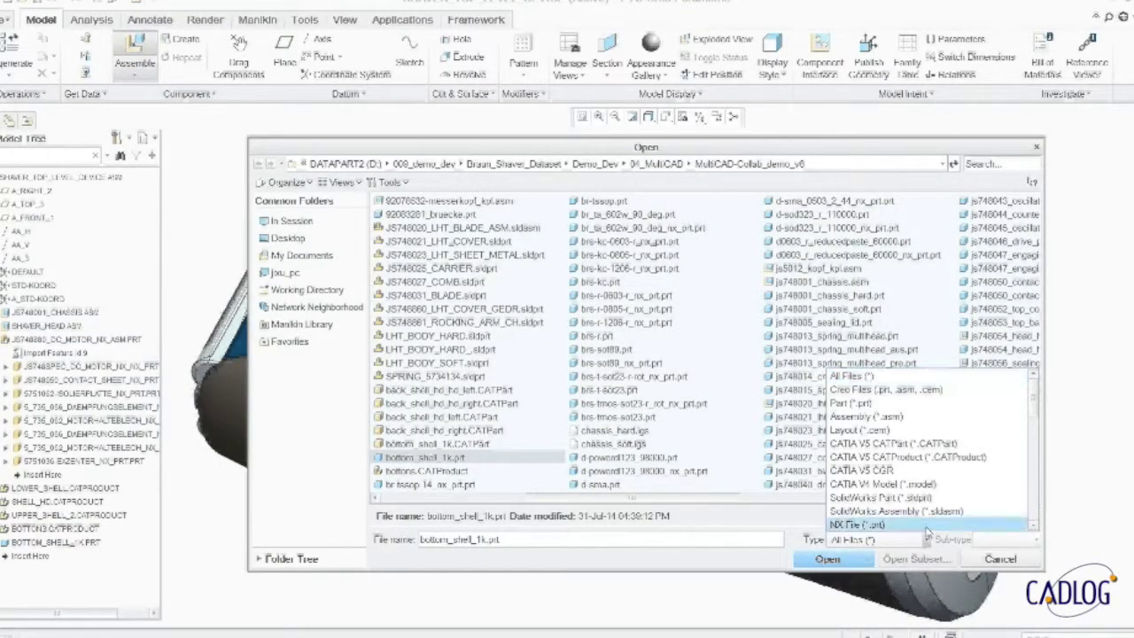
click(924, 512)
click(454, 216)
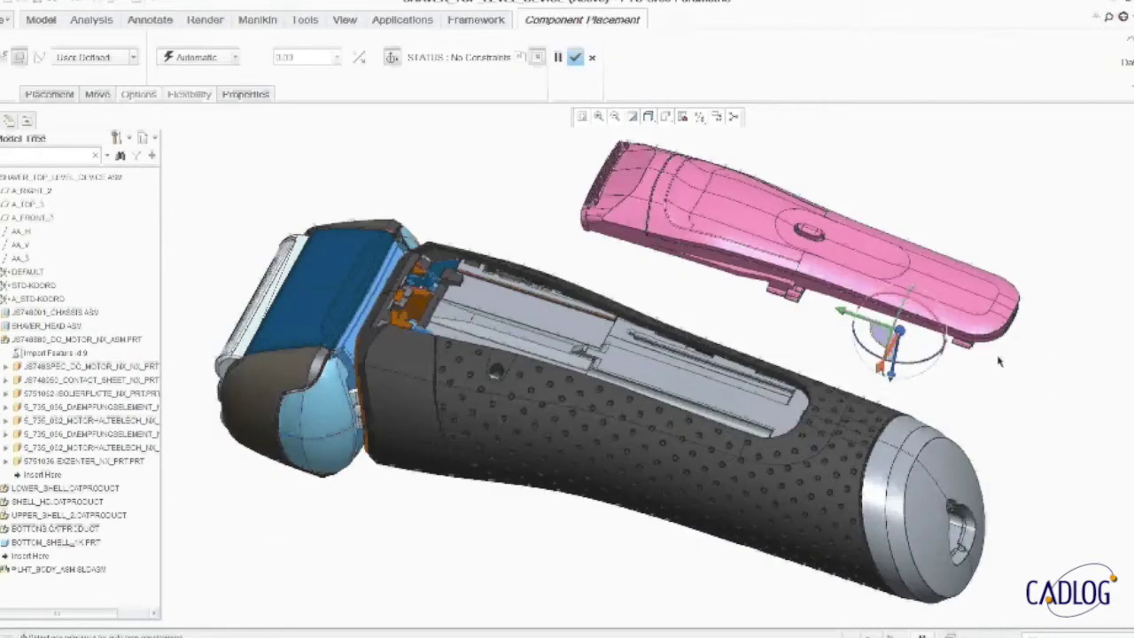
right_click(998, 358)
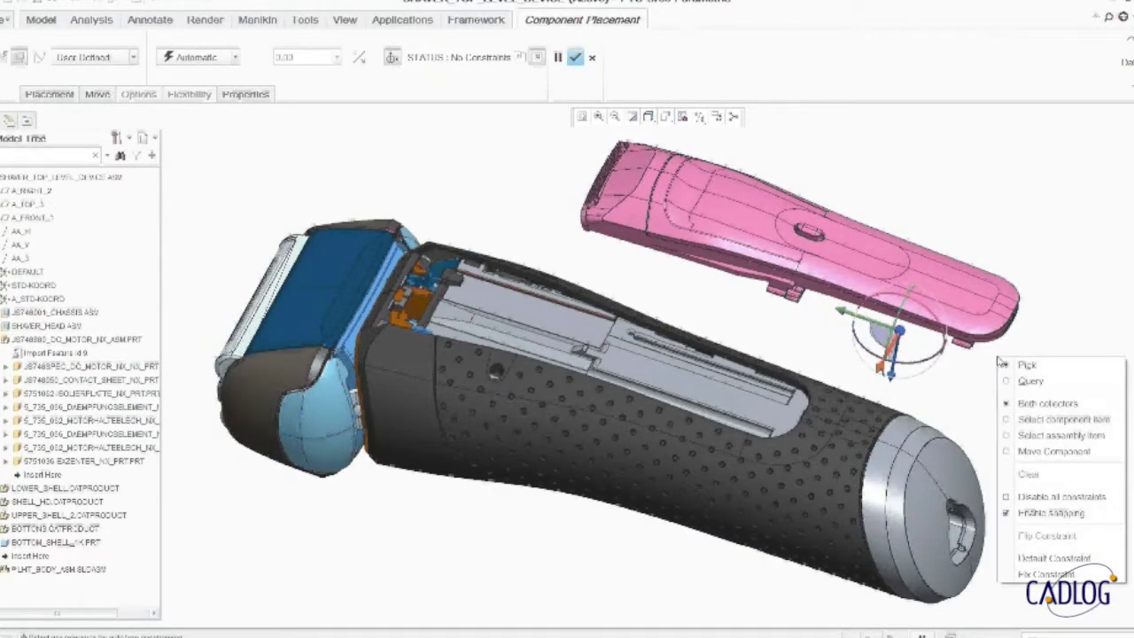
click(1047, 560)
click(585, 59)
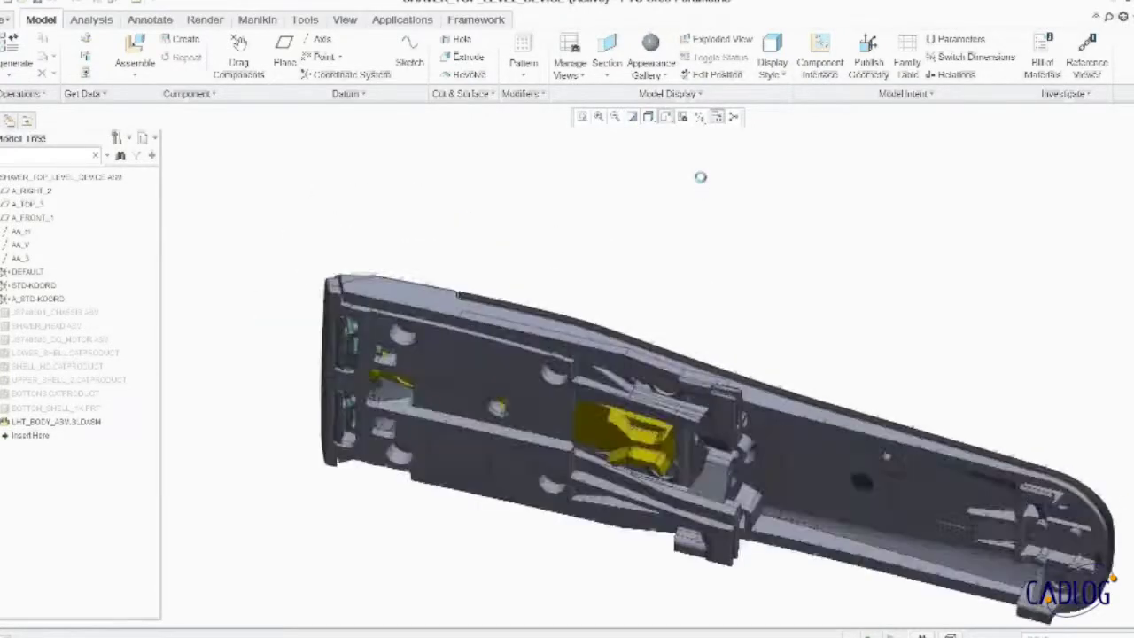
Step: Activate the yellow rocking arm and auto-convert it to a Creo model for Modify Analytic editing
scroll(151, 481, down, 1)
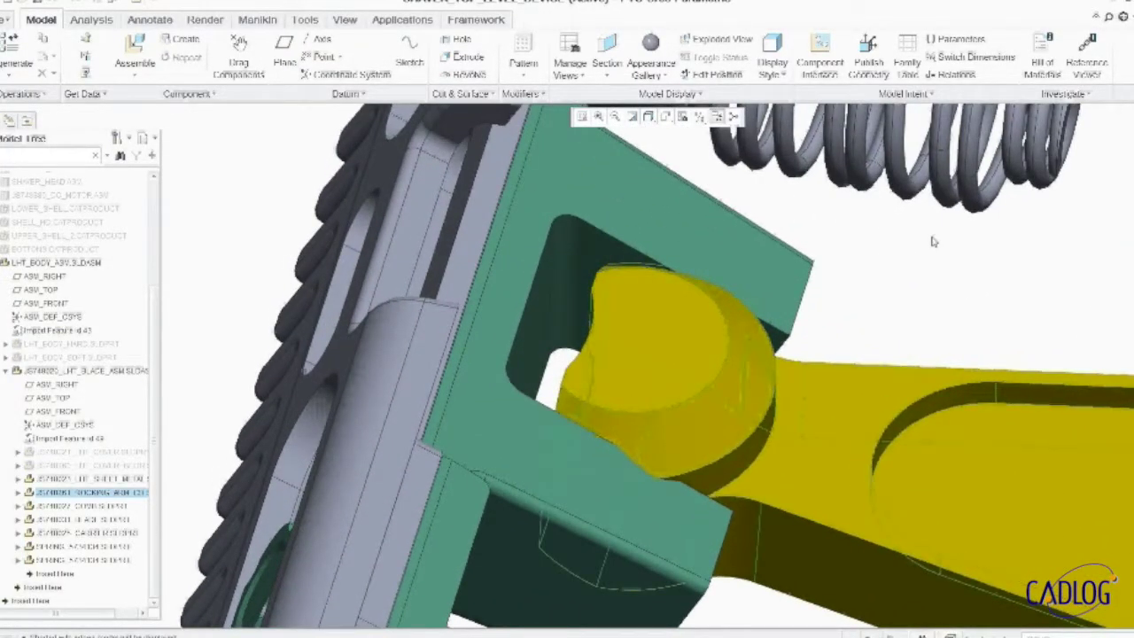
right_click(930, 236)
click(957, 354)
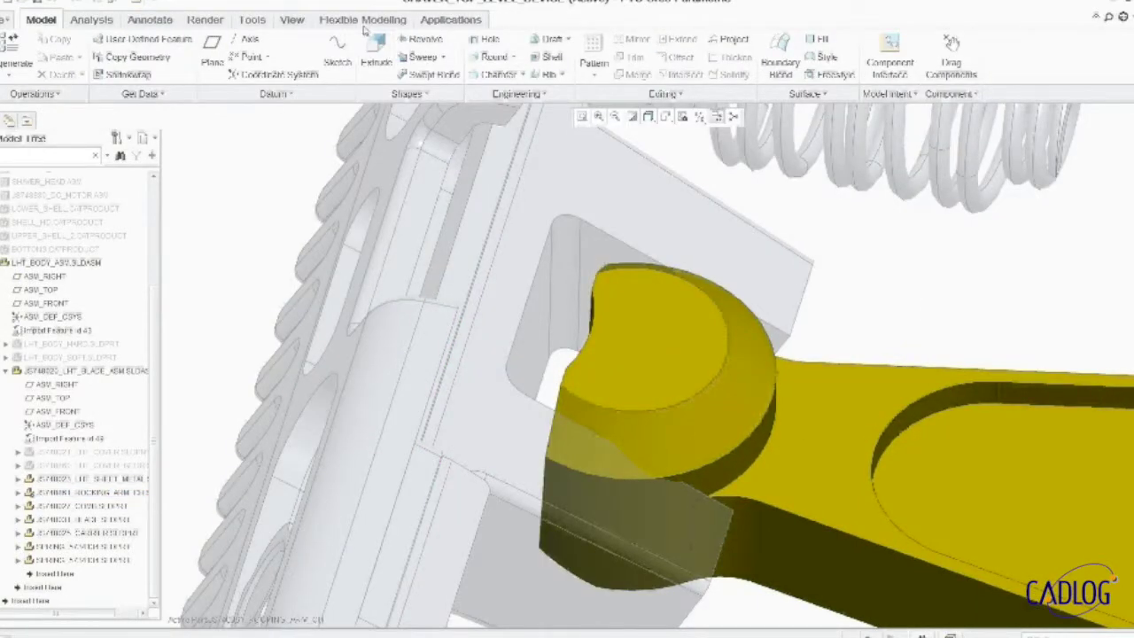
click(362, 19)
click(556, 56)
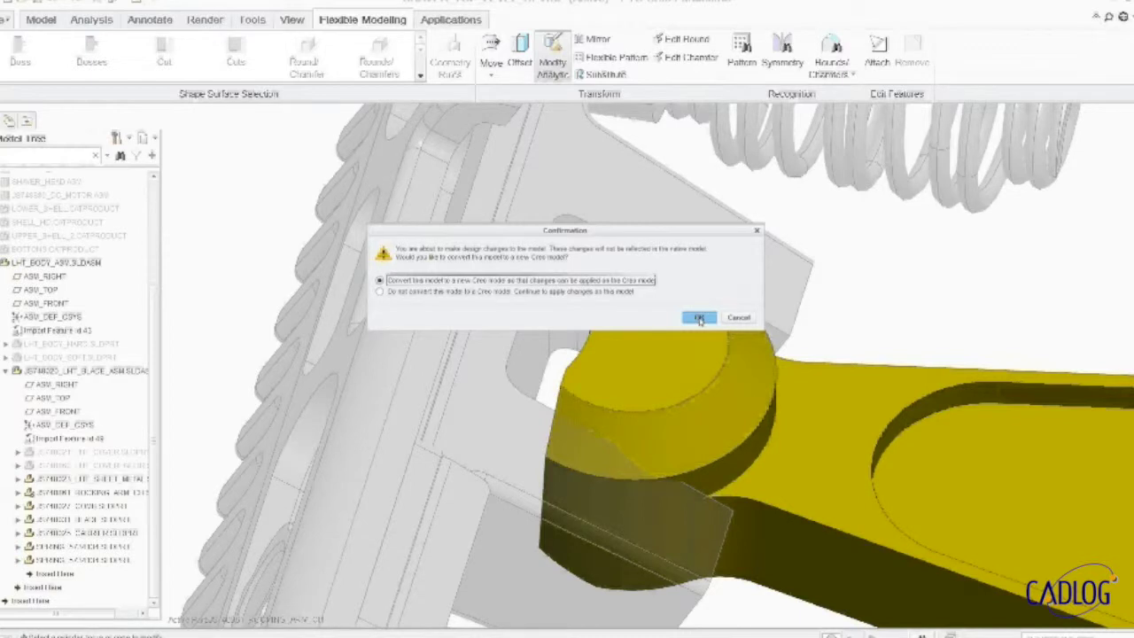
click(699, 318)
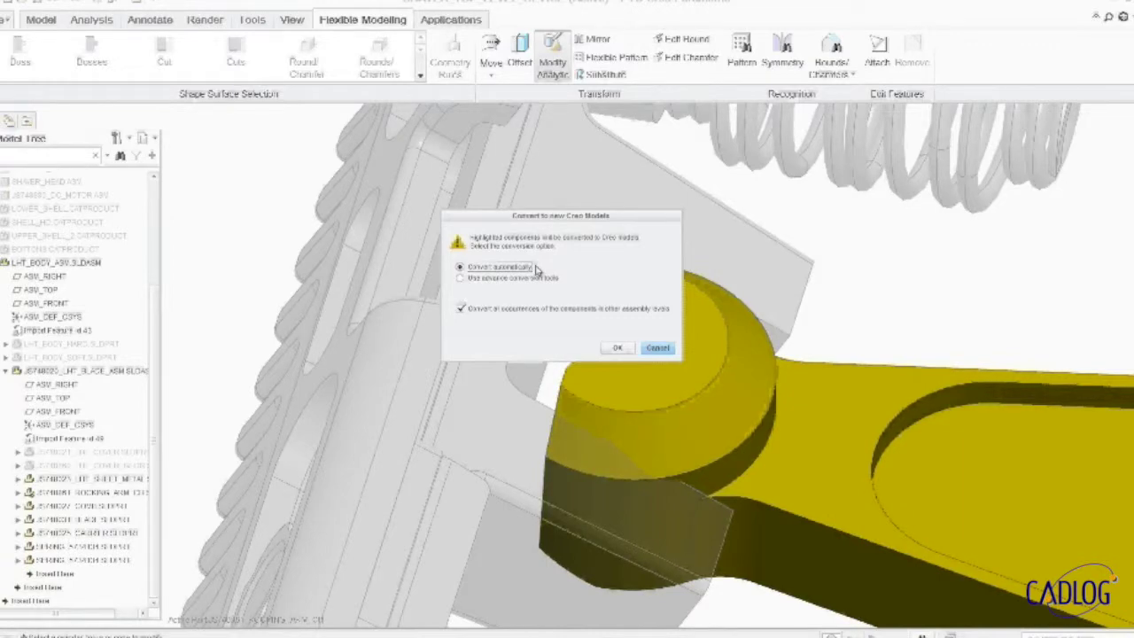
click(617, 348)
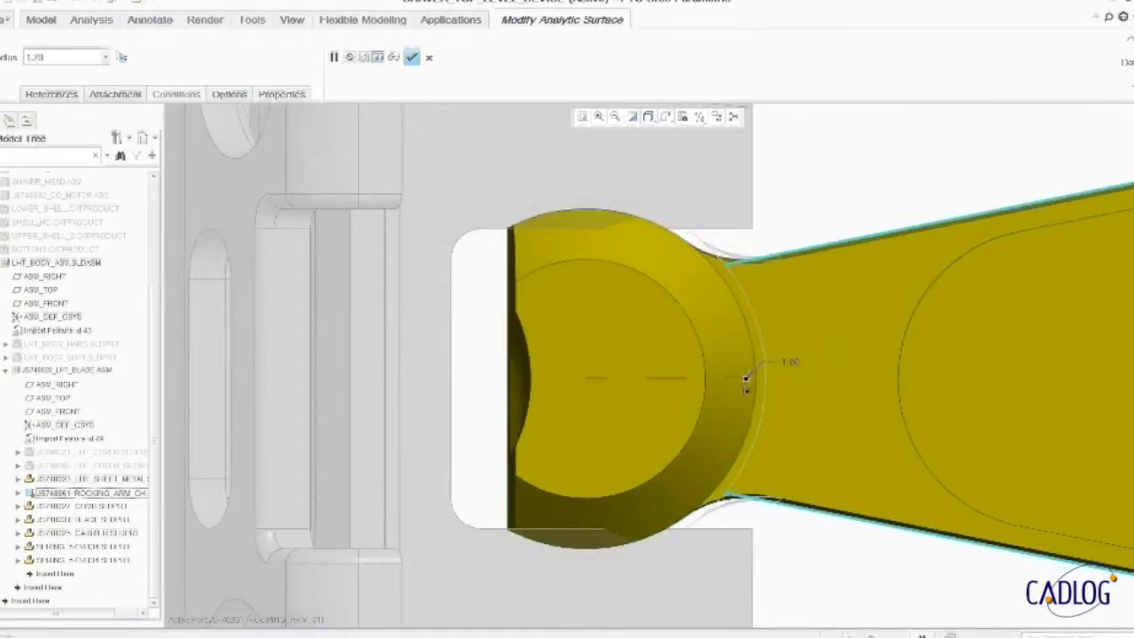
Step: Drag the rocking arm's rounded-end radius down to 1.50 and restore the standard view
drag(757, 379, 735, 377)
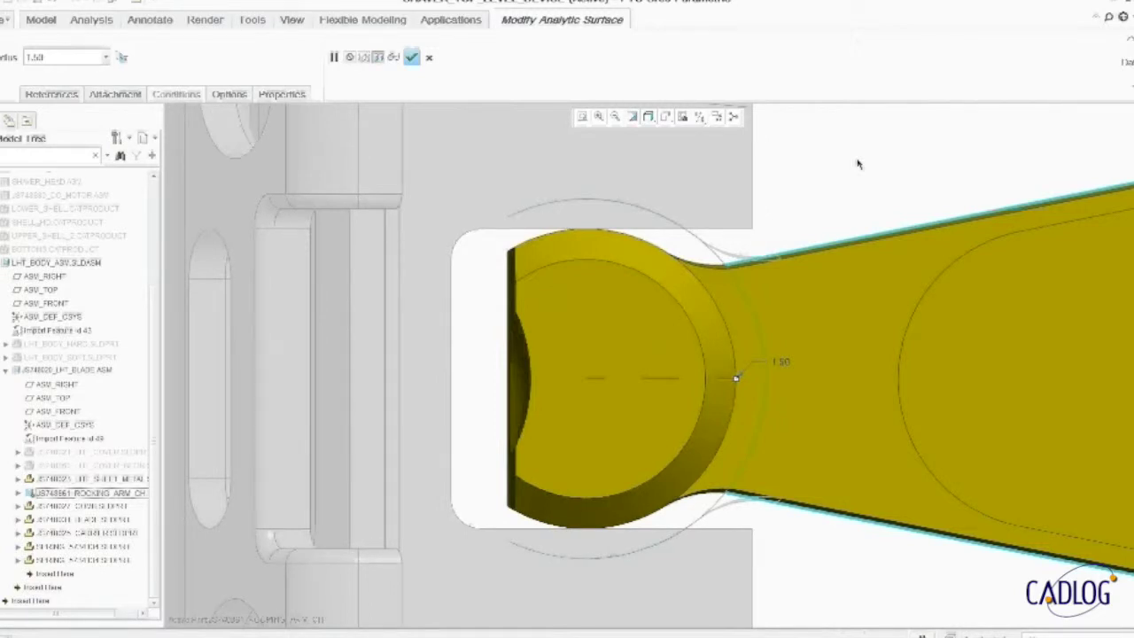
key(ctrl+d)
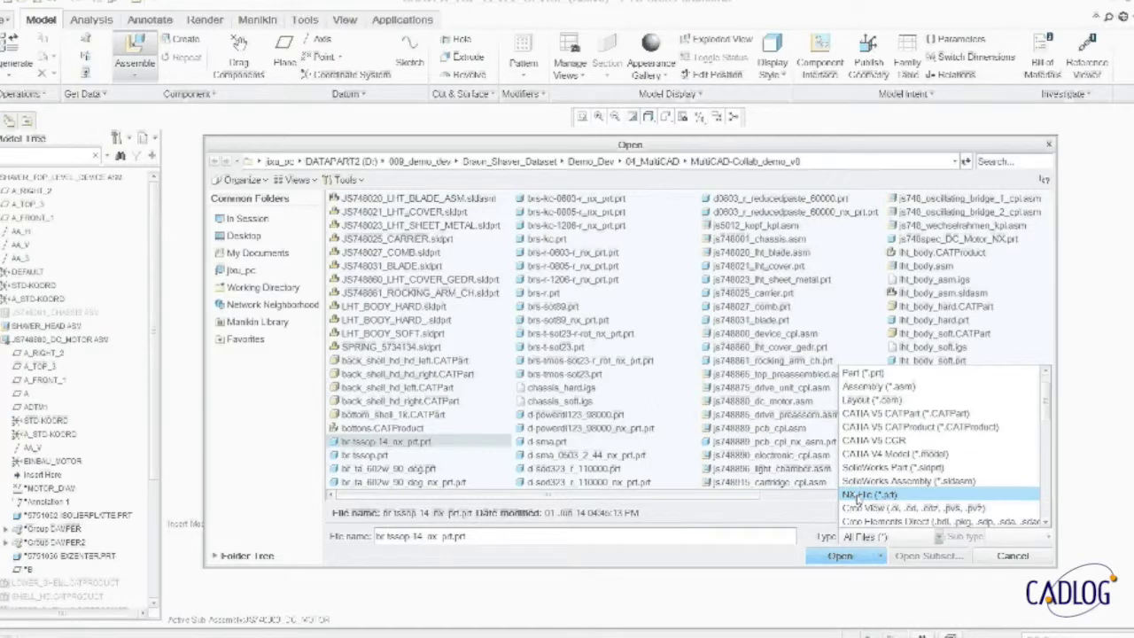
Step: Place the NX part js748spec_DC_Motor_NX.prt in the motor assembly with the Default constraint
click(857, 495)
text(motor)
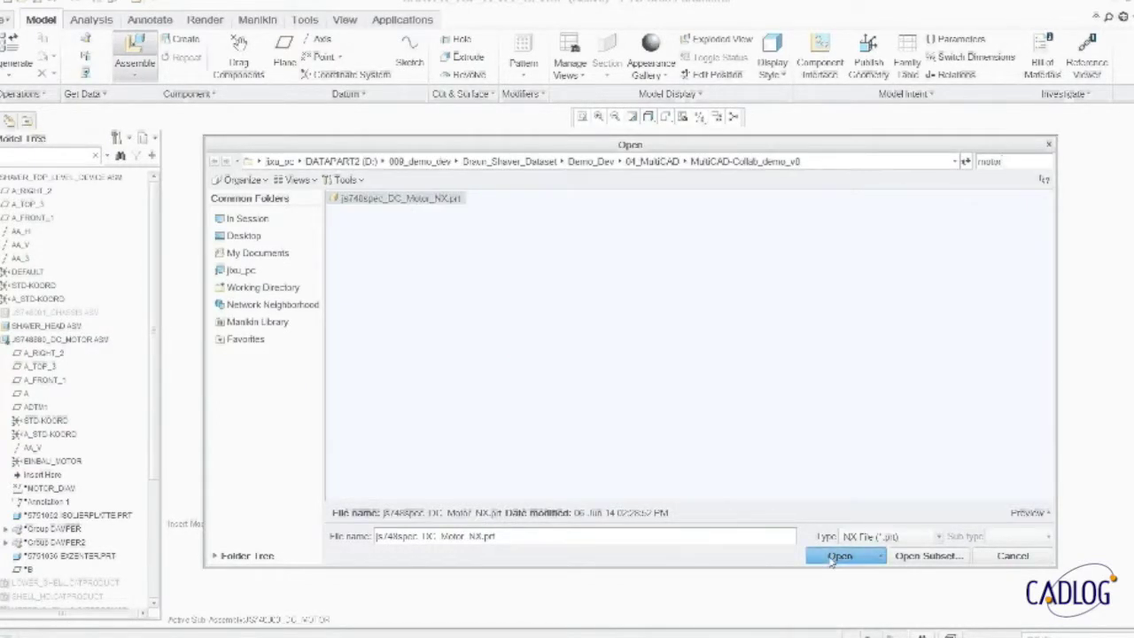
click(832, 558)
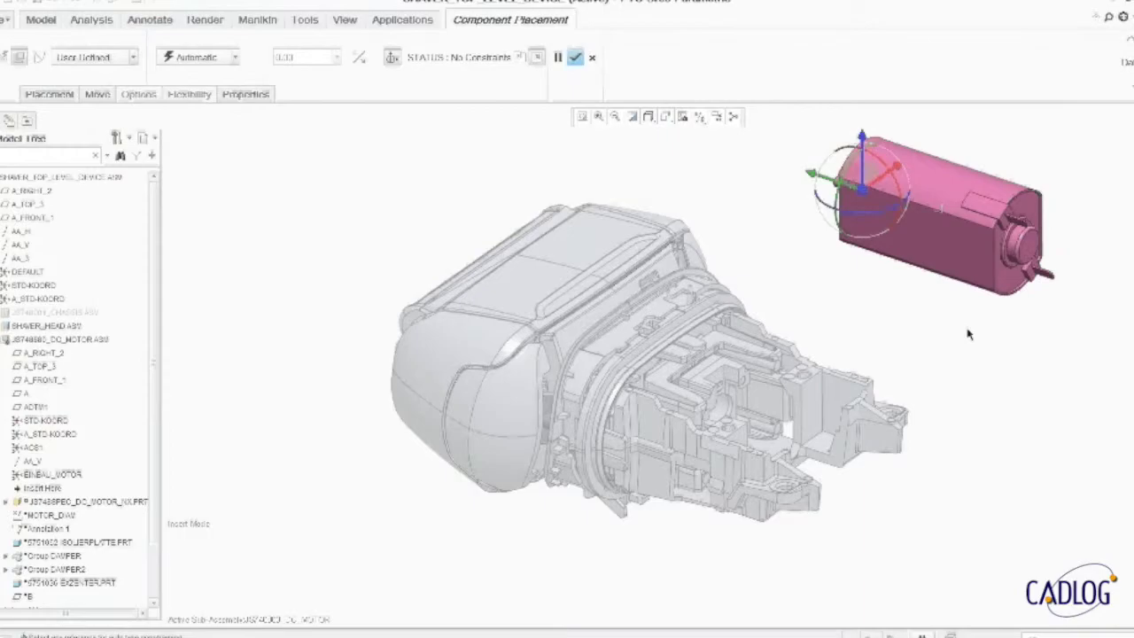
right_click(968, 334)
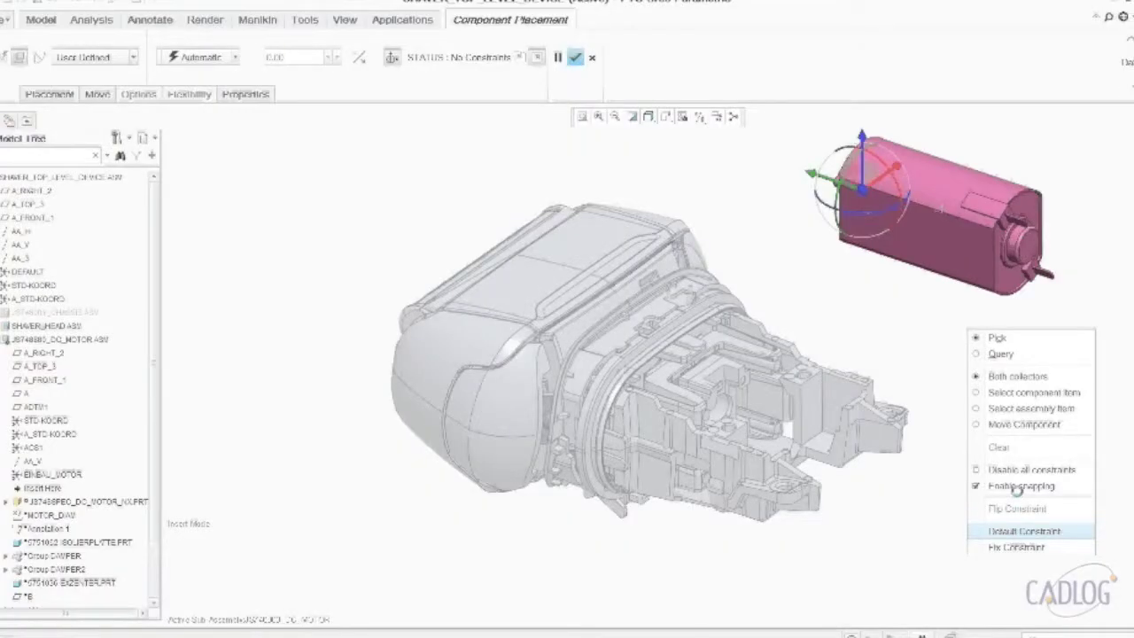
click(1018, 531)
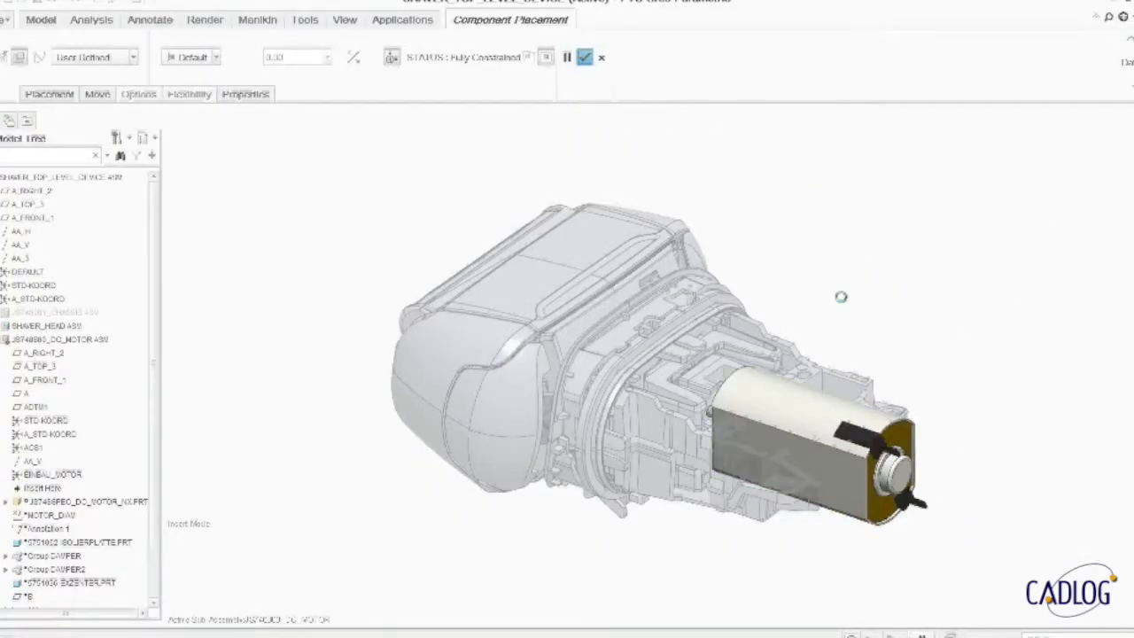
middle_click(841, 295)
click(11, 56)
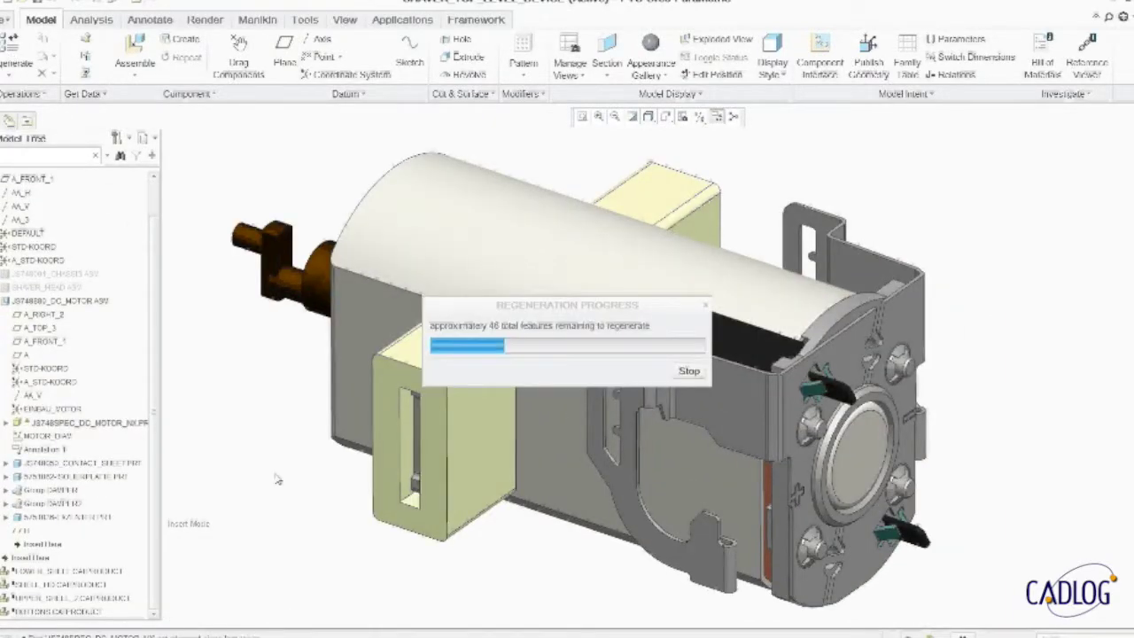
Step: Zoom in on the regenerated DC motor showing its blue, ribbed body
scroll(284, 519, up, 1)
scroll(283, 519, up, 2)
scroll(284, 519, up, 2)
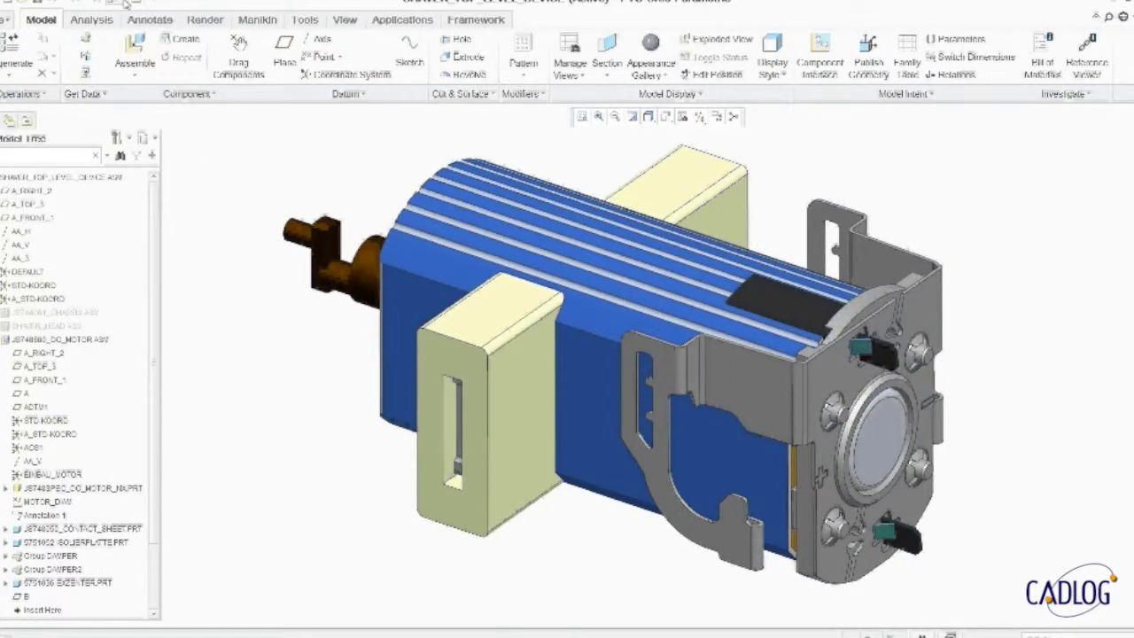
click(115, 3)
Step: Review the JS748880_DC_MOTOR drawing, then close it to return to the shaver assembly
click(161, 31)
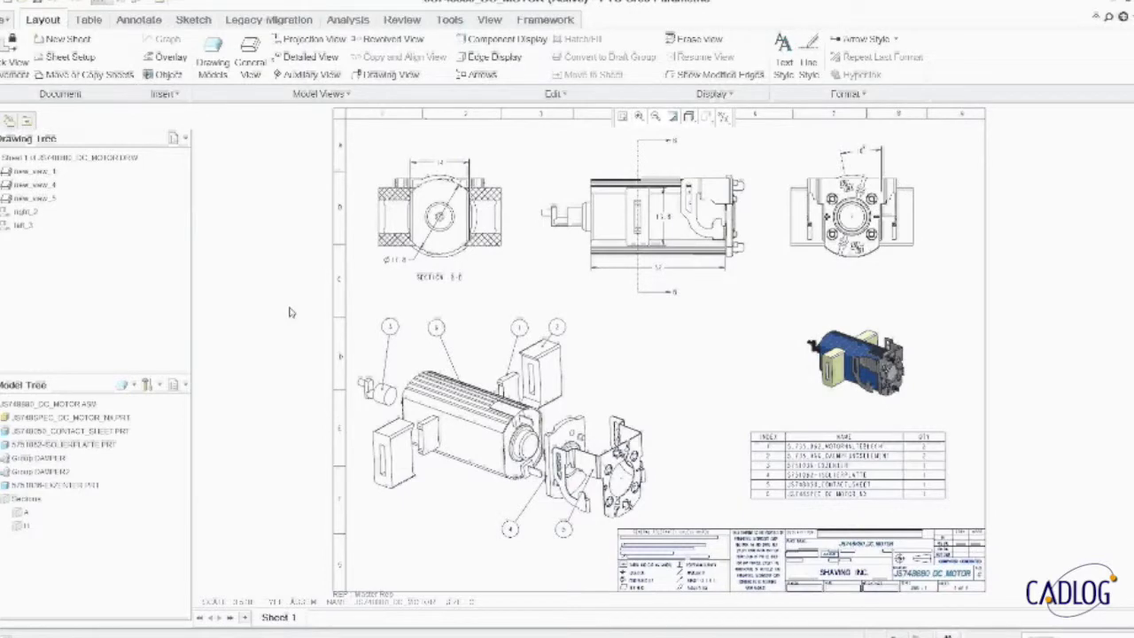
click(157, 6)
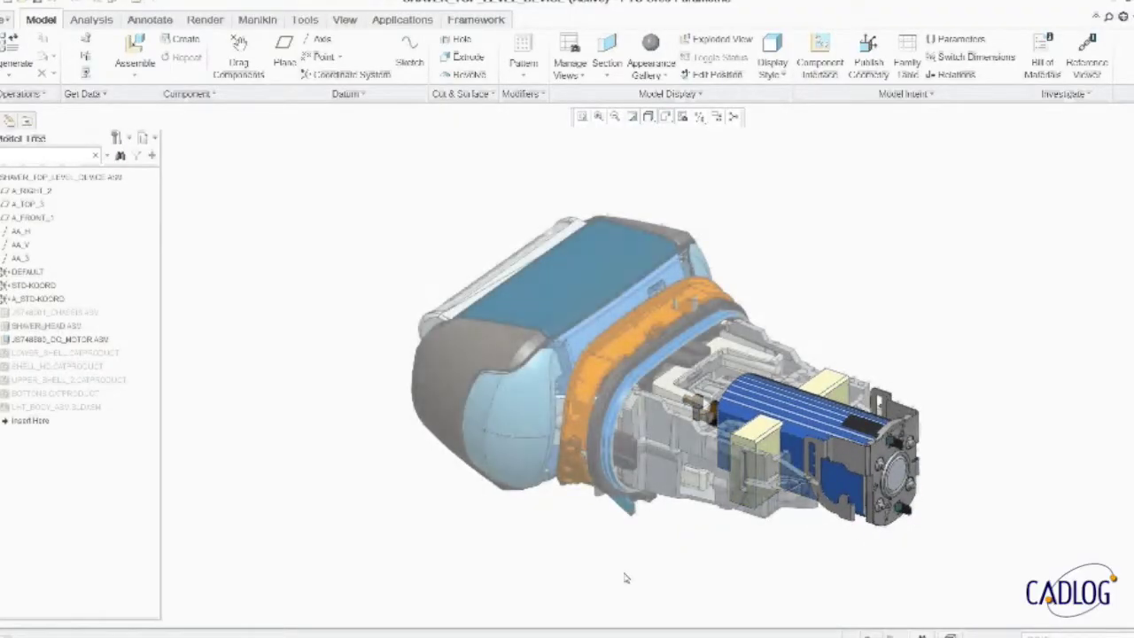
click(3, 22)
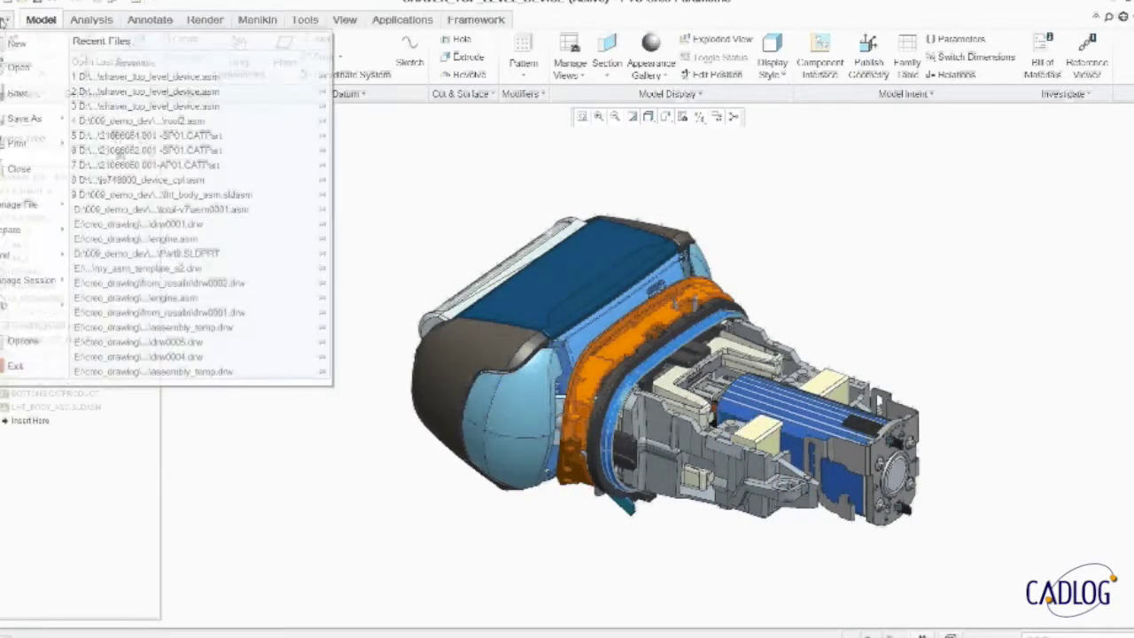
mouse_move(26, 118)
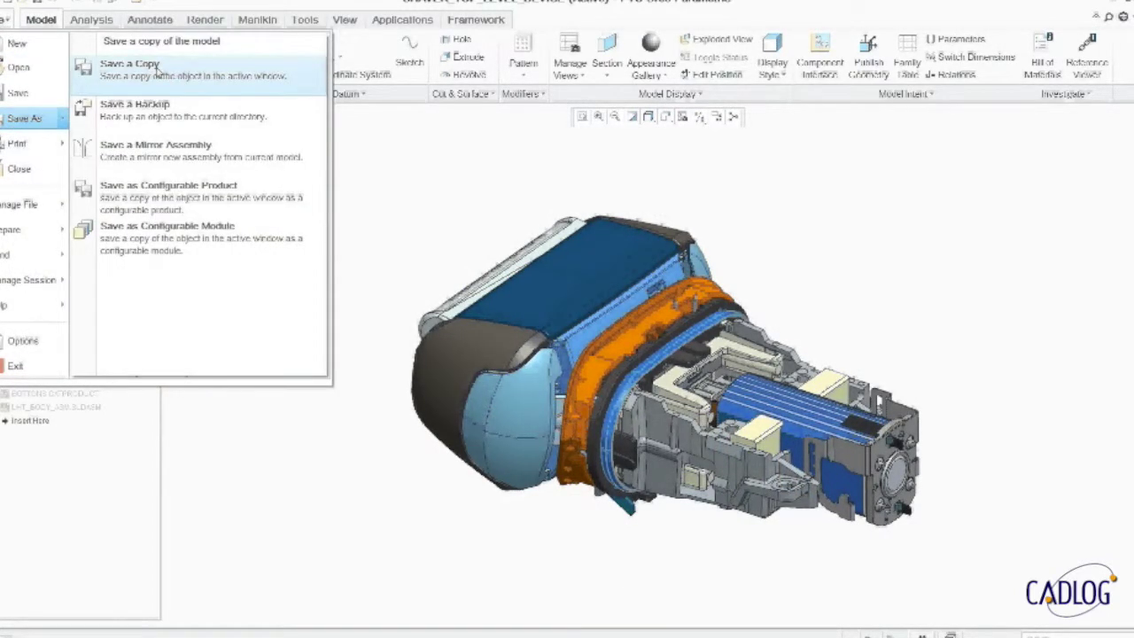
Step: Save a copy as SolidWorks assembly shaver_top_level_device.sldasm in the Save_as_SWX folder
click(158, 71)
click(654, 510)
scroll(852, 461, down, 3)
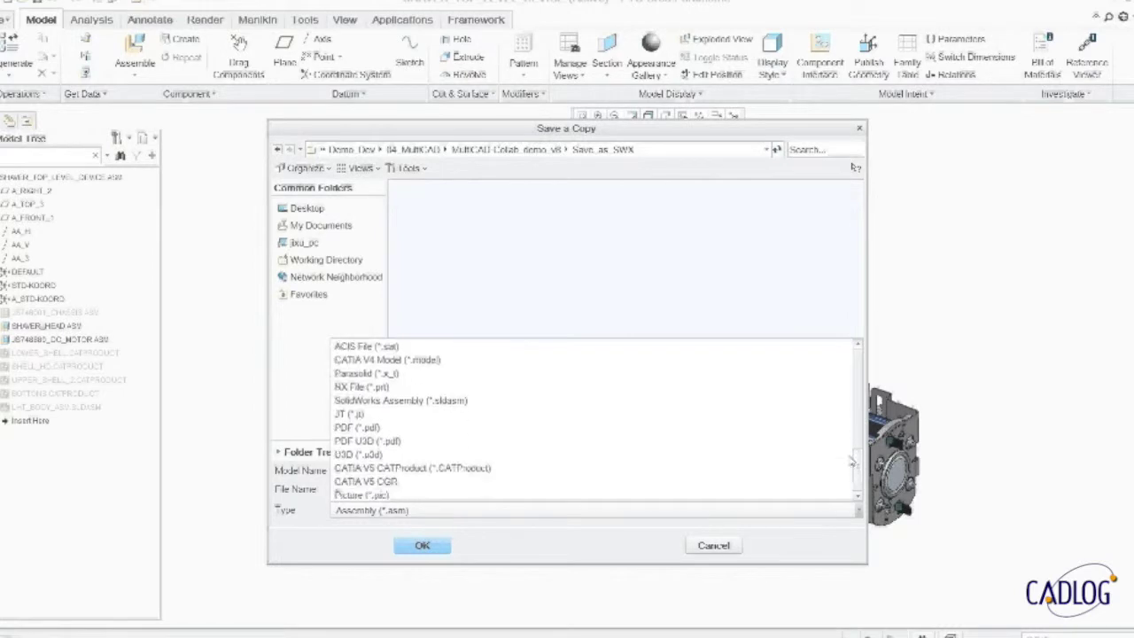
click(457, 392)
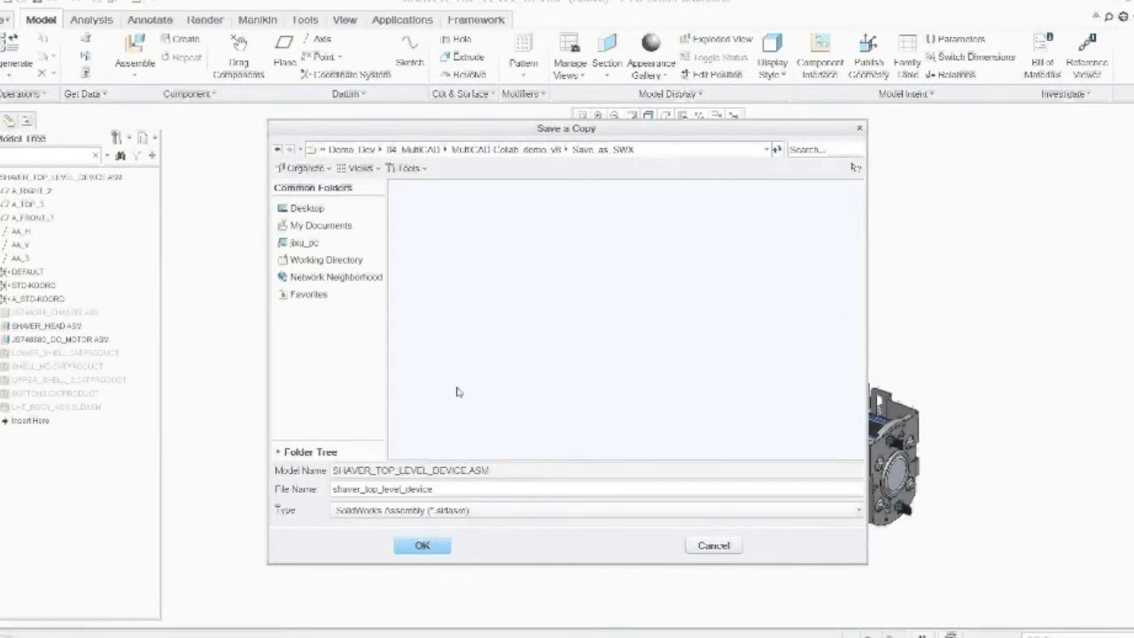
click(422, 546)
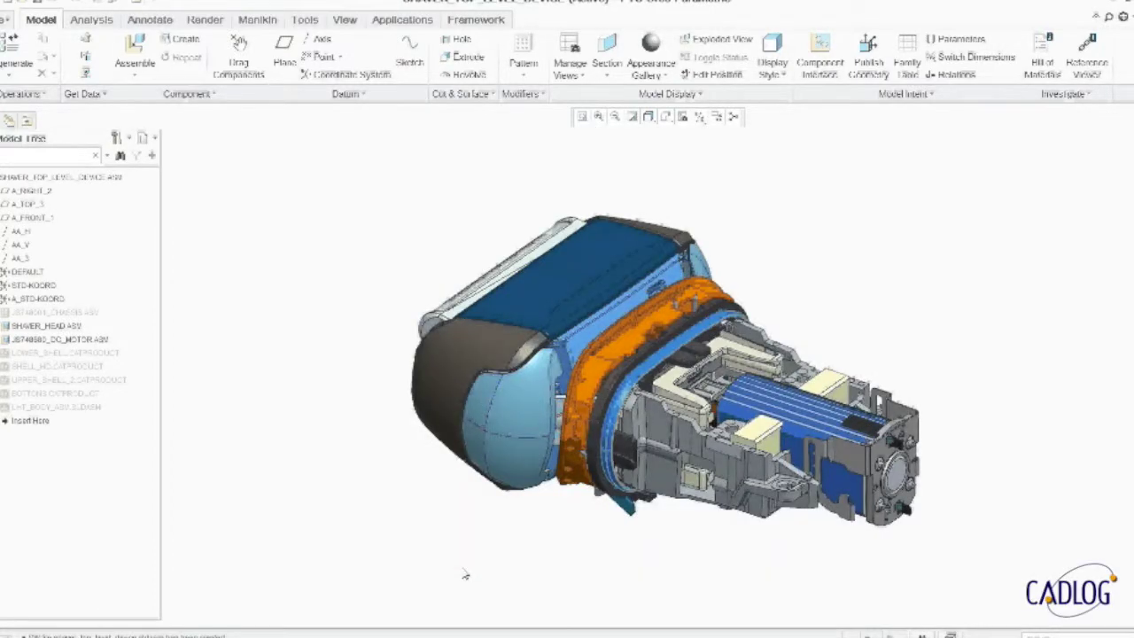
shift+middle_drag(465, 576, 545, 511)
click(134, 53)
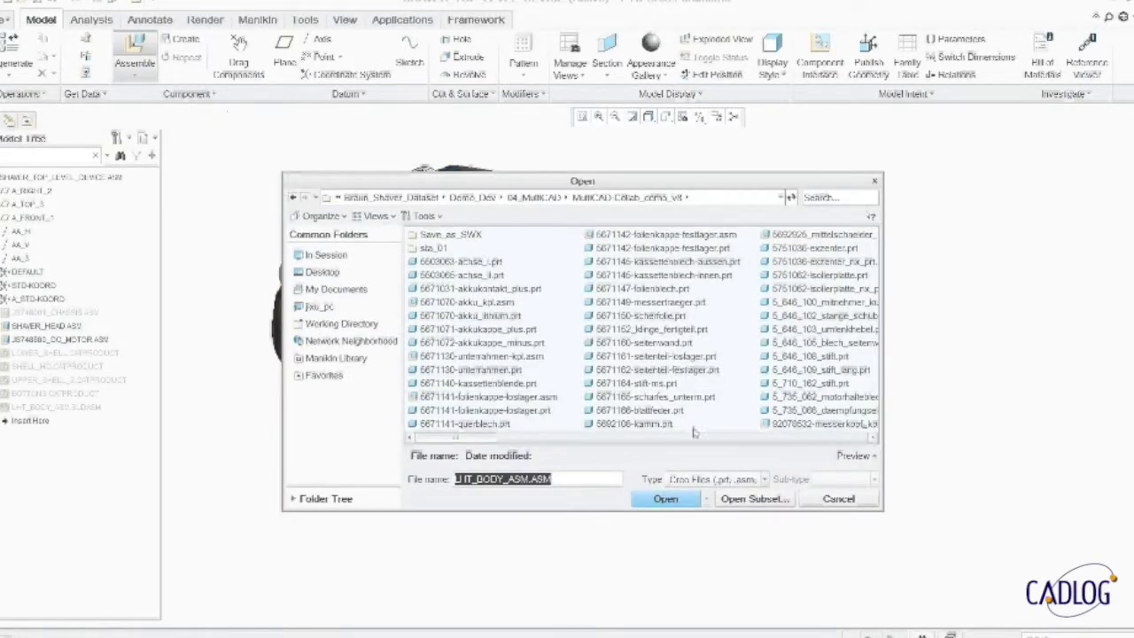
Step: Filter to CATIA V5 parts and open js748001_chassis_hard_CAT.CATPart for placement
click(732, 480)
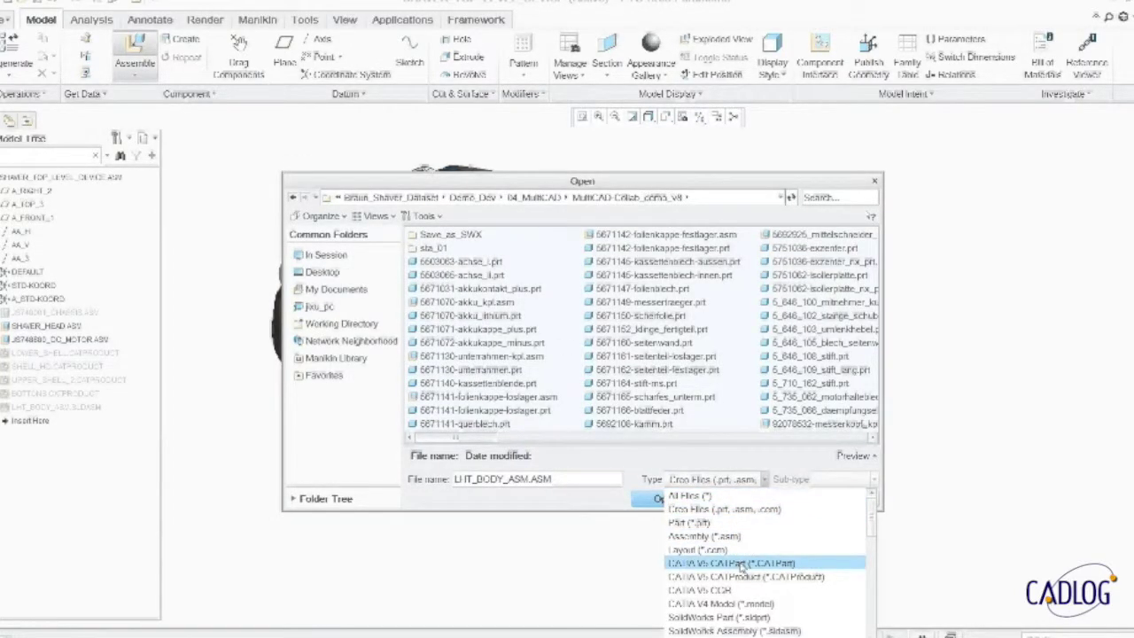
click(732, 563)
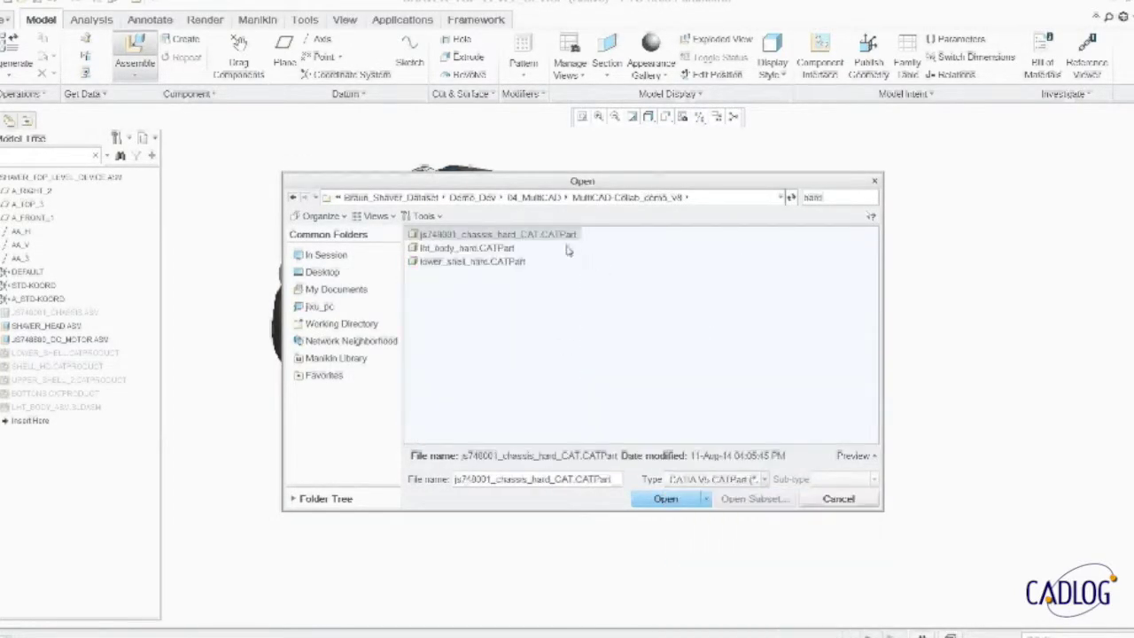
click(666, 499)
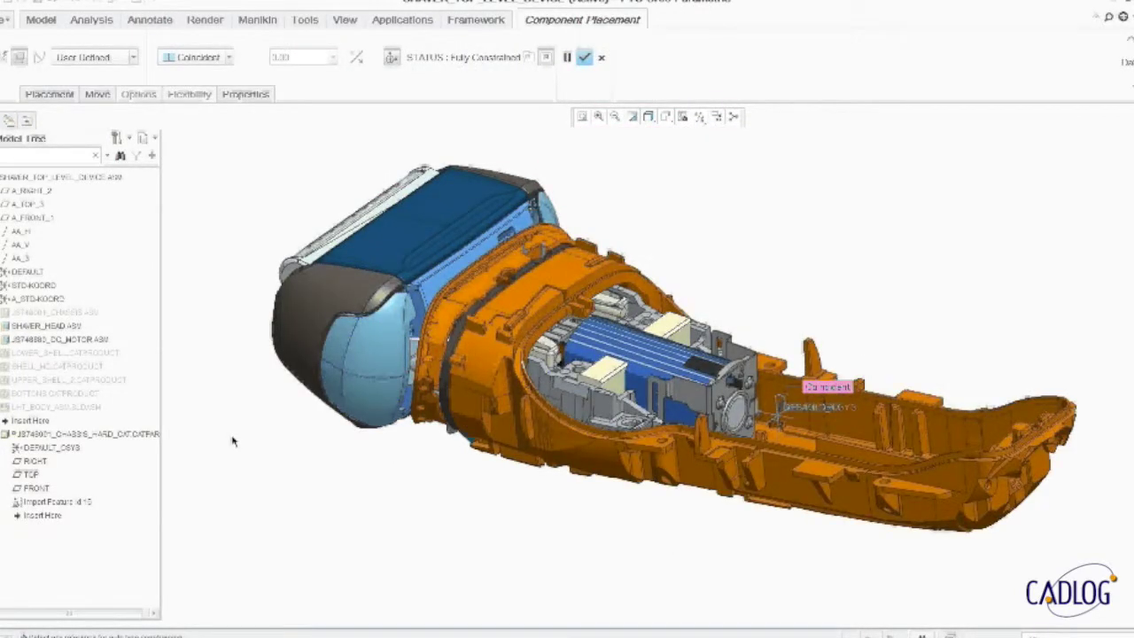